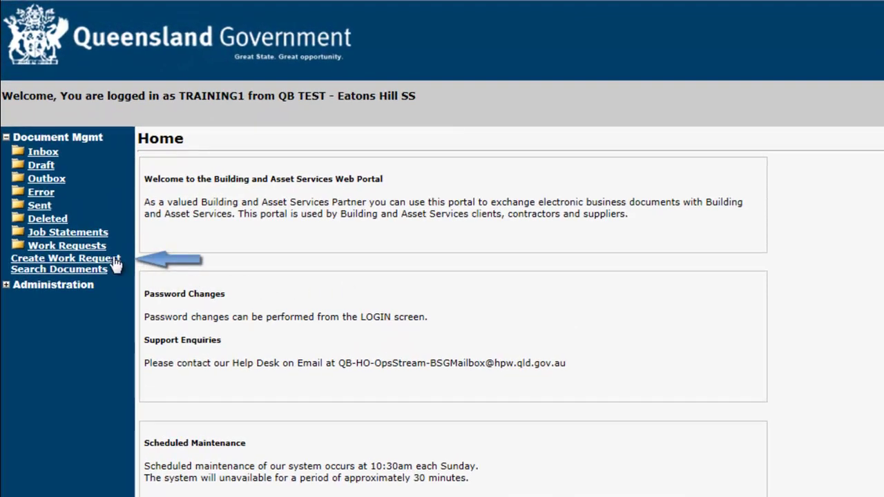
Start a new work request with reference number Test123.
click(114, 258)
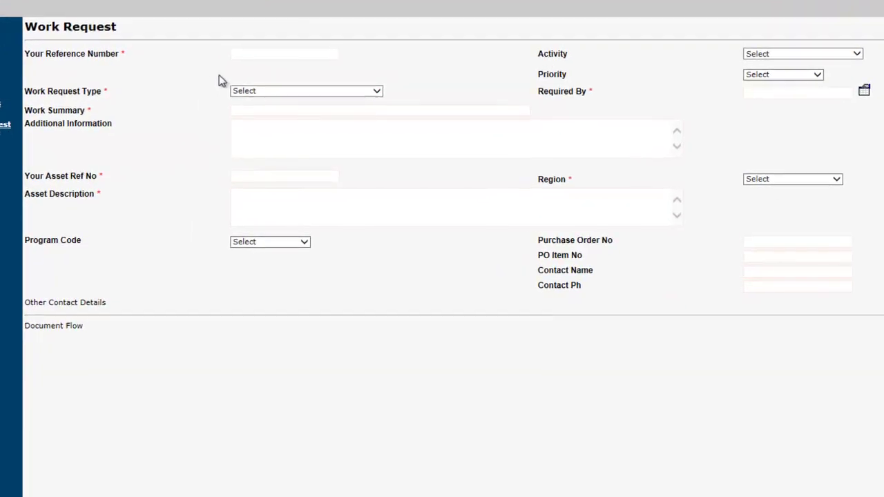
click(239, 55)
text(Test123)
Set the request type to Breakdown/Unplanned Maintenance and the work summary to 'Repair leaking tap'.
click(377, 93)
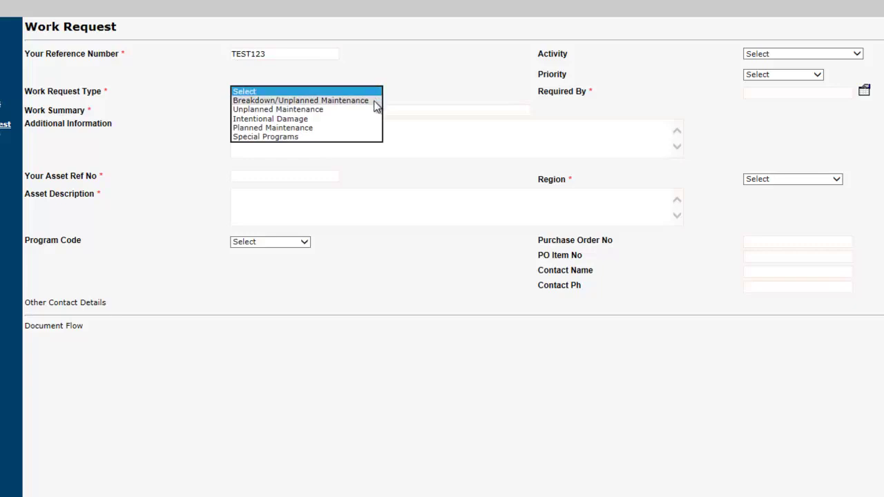
click(377, 101)
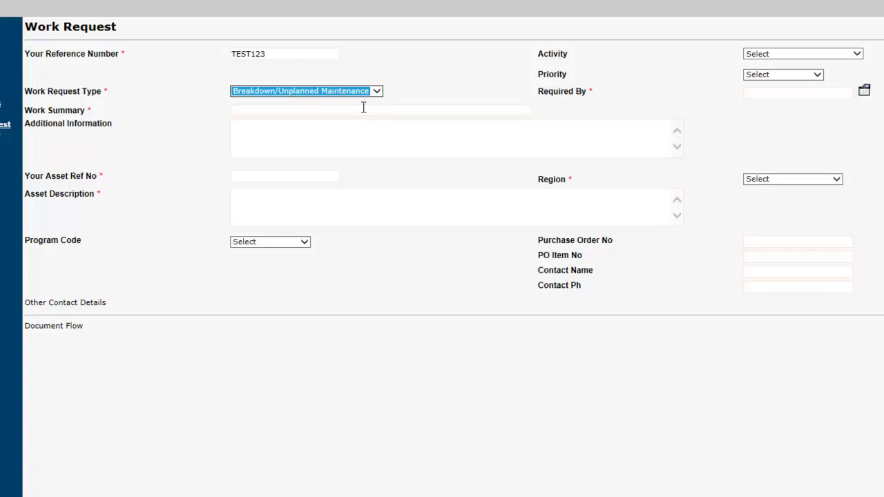
click(360, 109)
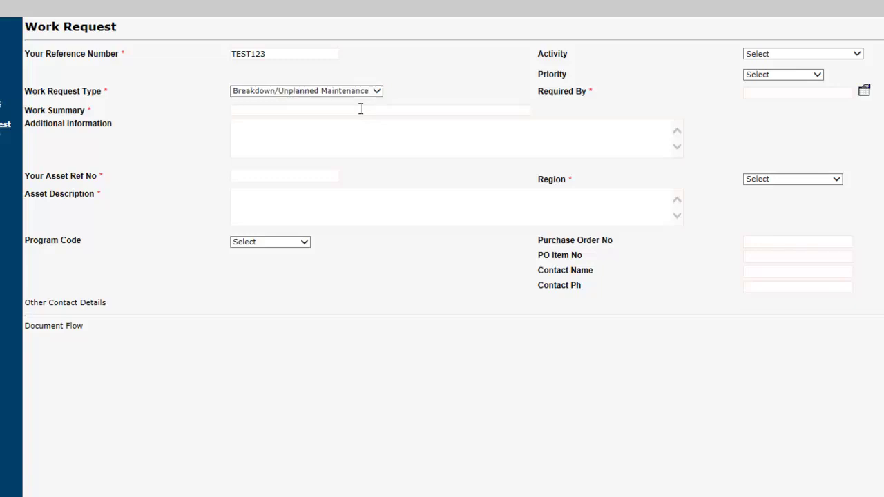
text(Repair leaking tap)
Note the tap leaking heavily in the administration building male bathroom, asset 208001, described as '123 Main St. Level2'.
click(352, 136)
text(Tap i)
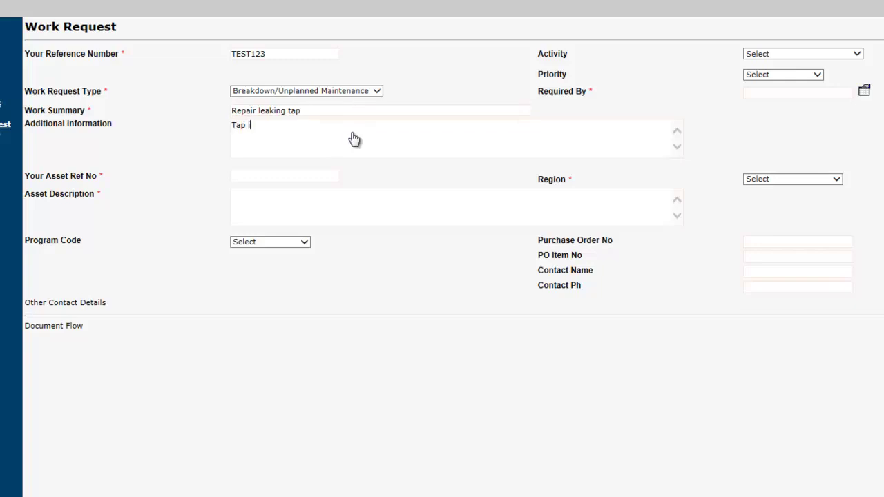
text(n administration building ma)
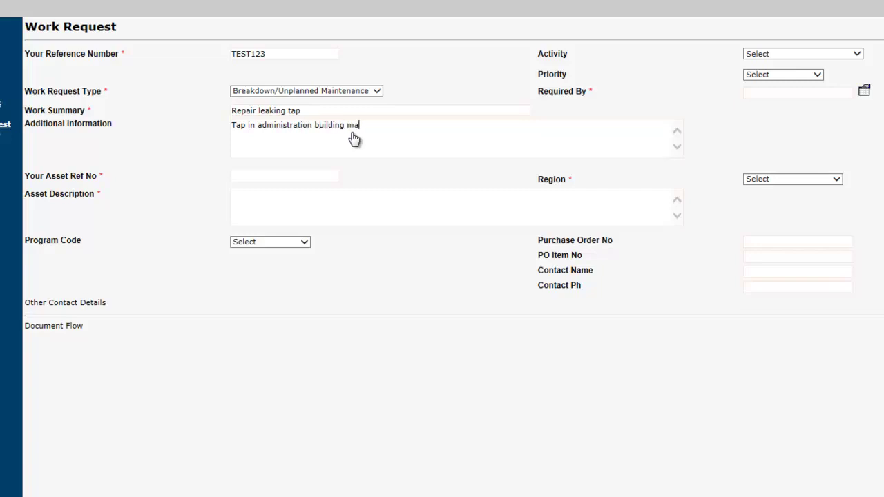
text(le bathroom leaking heavily)
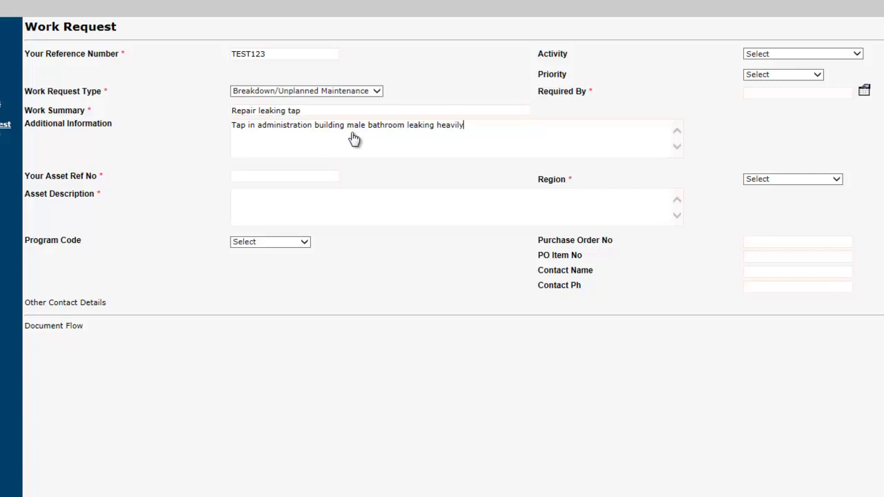
click(283, 176)
text(208001)
click(287, 206)
text(123 Main St. Level2)
Set the program code to Unplanned Maint and the activity to Plumbing.
click(305, 242)
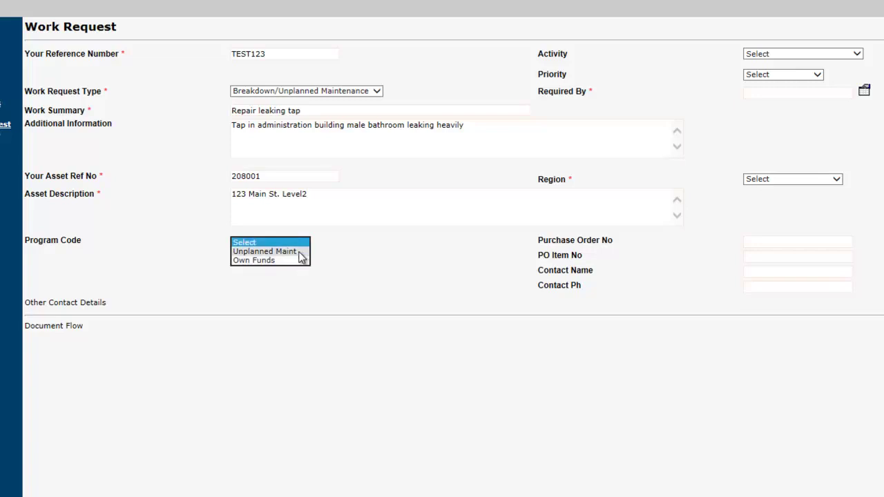
click(302, 252)
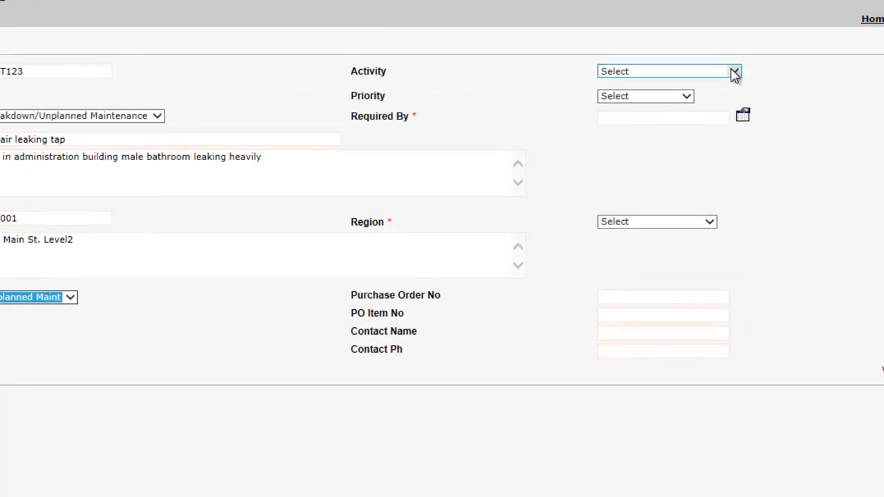
click(734, 73)
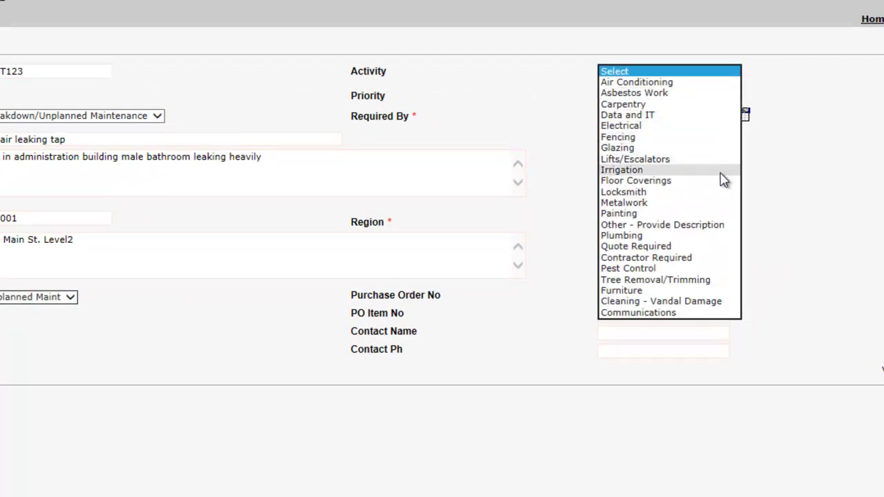
click(712, 236)
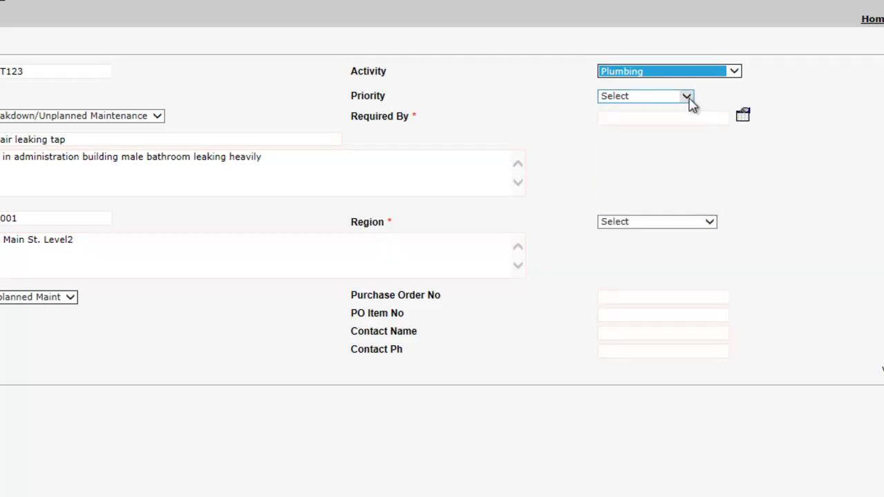
click(687, 97)
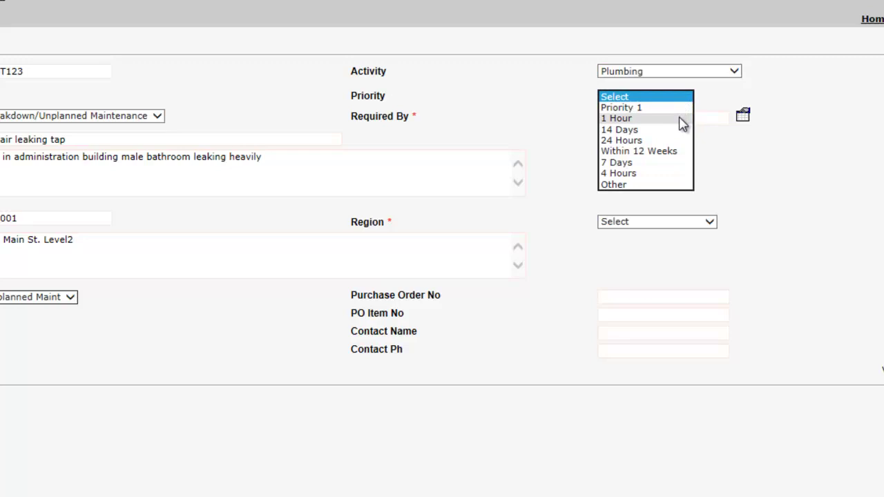
Set priority to 1 Hour and Required By to 26 November 2014, hour 16.
click(663, 118)
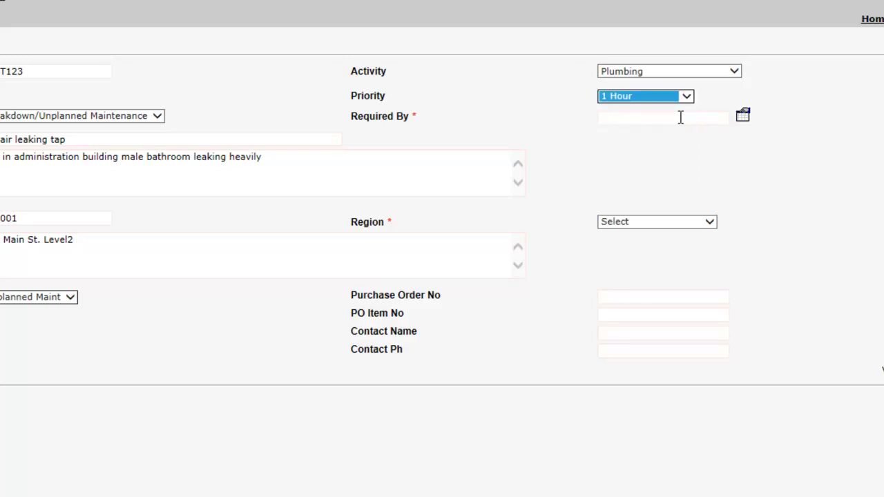
click(742, 116)
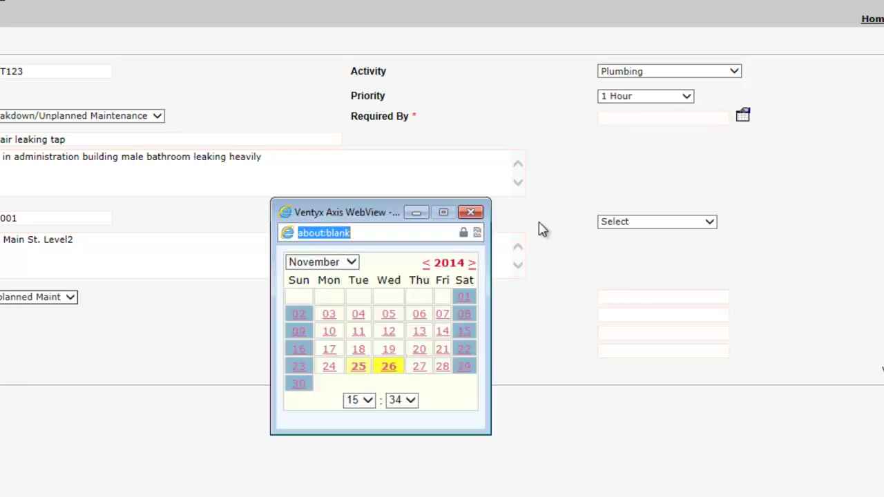
click(368, 401)
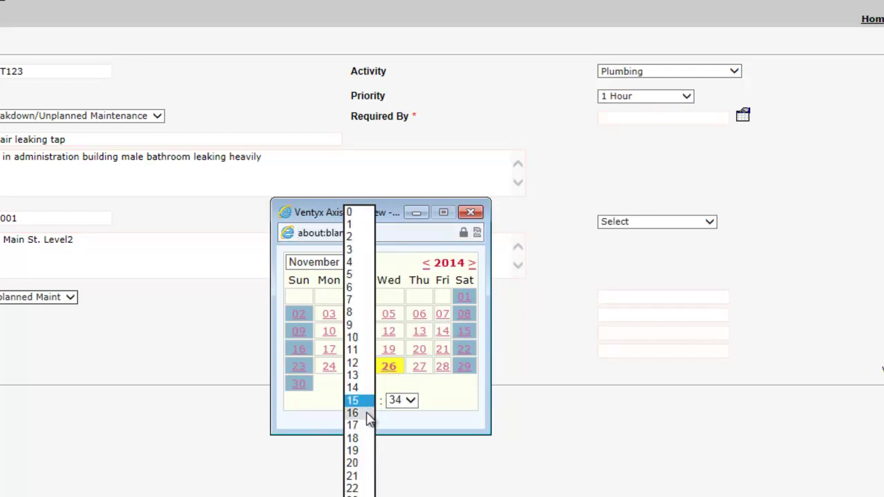
click(367, 414)
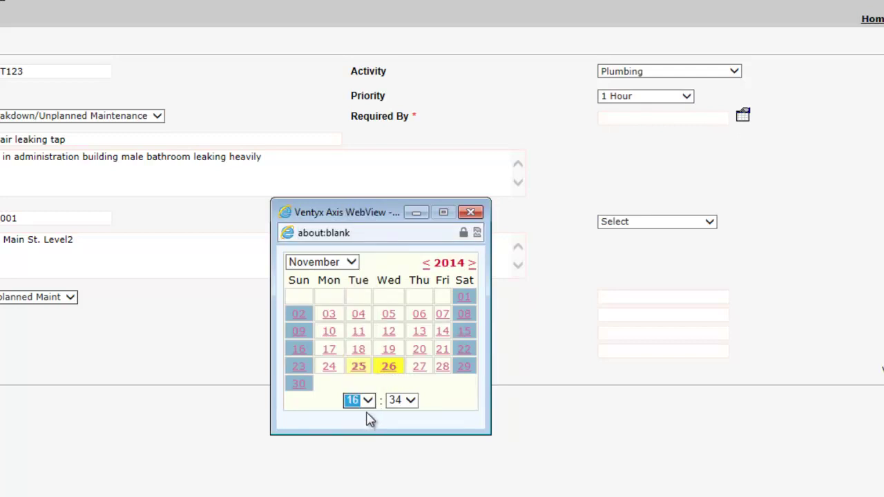
click(391, 368)
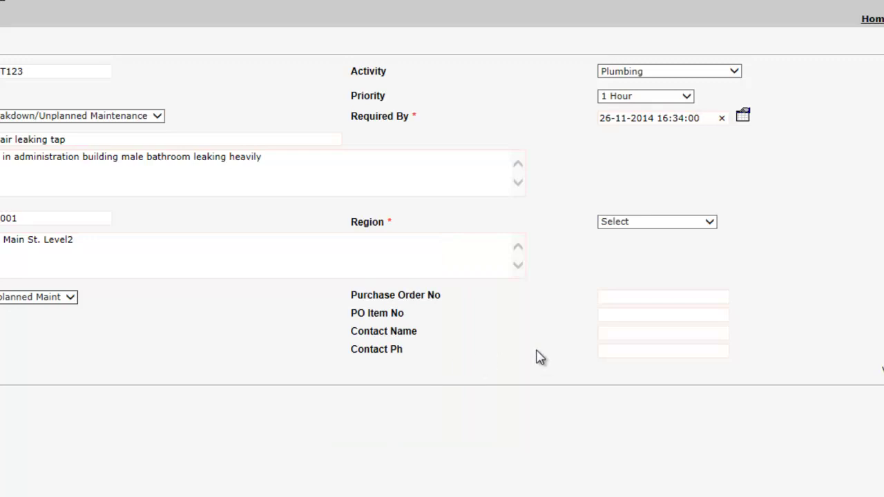
Set the region to Brisbane Metropolitan with purchase order 123, PO item 1.
click(711, 222)
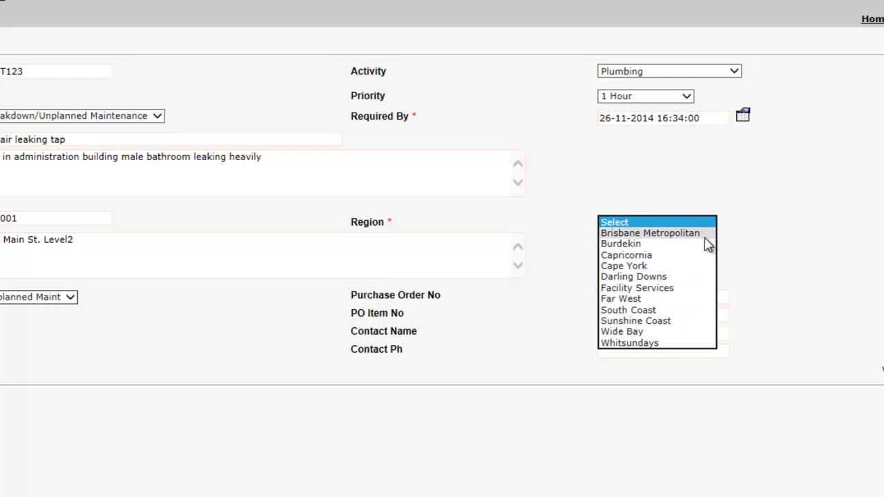
click(706, 237)
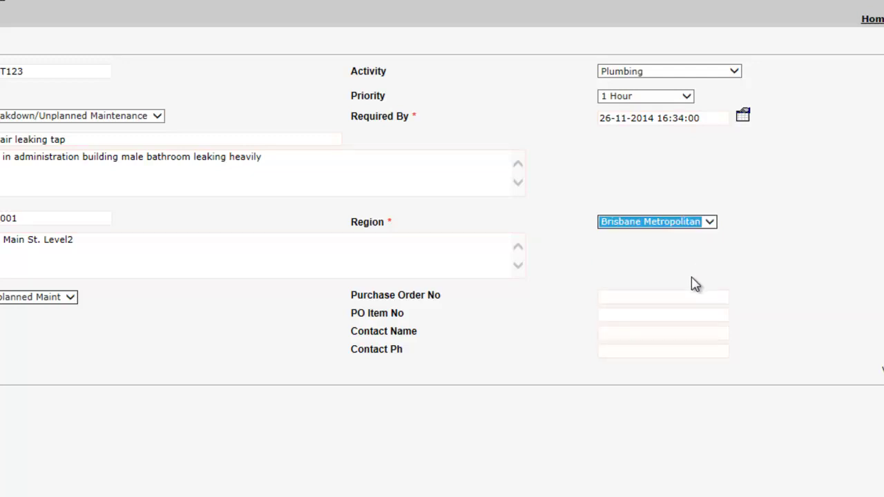
click(679, 298)
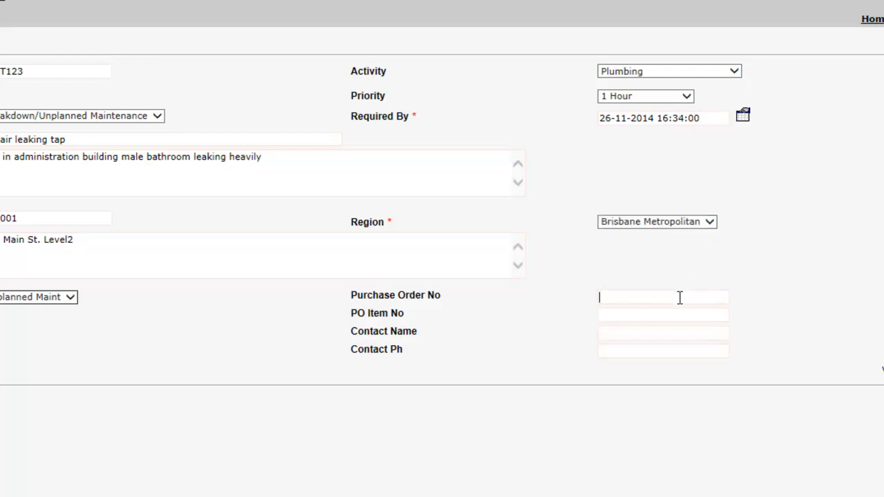
text(123)
click(659, 313)
text(1)
Enter the contact's name and phone number.
click(640, 333)
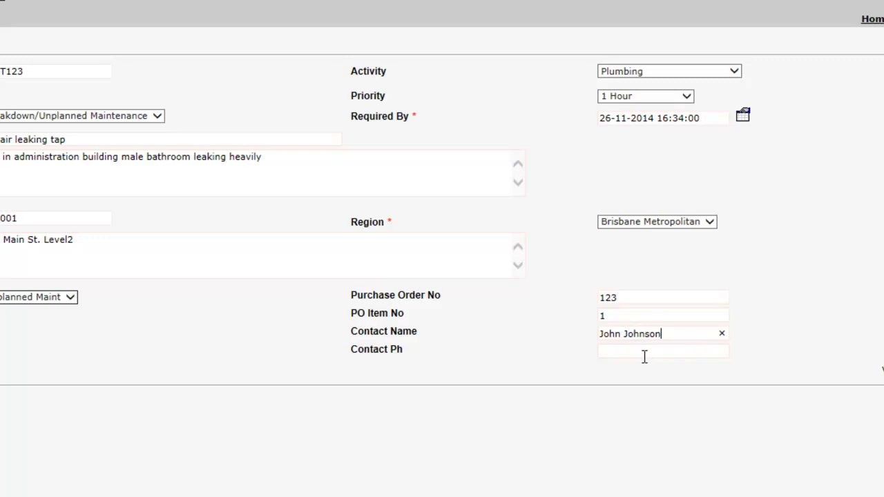
click(644, 352)
text(123456)
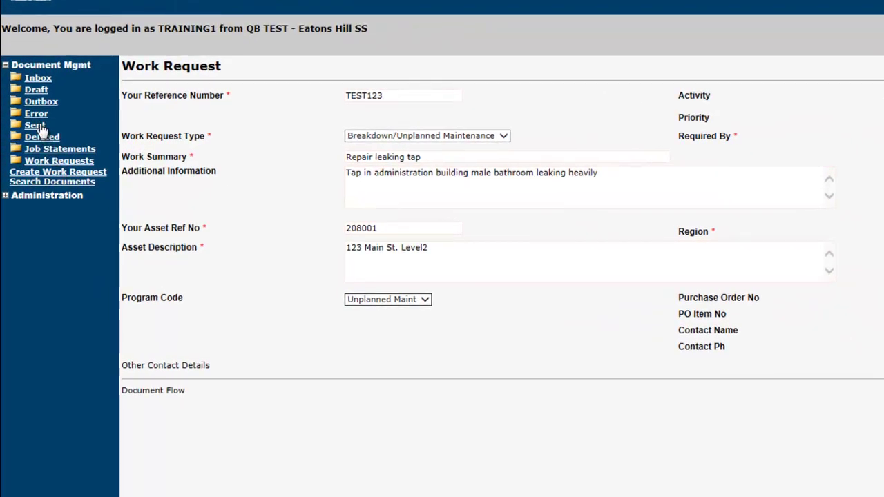
Create an editable copy of the sent work request WRQ001.
click(36, 126)
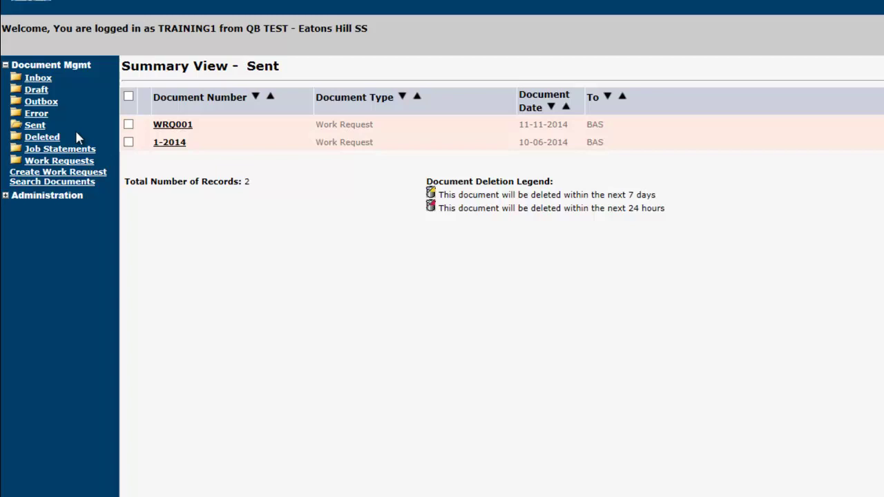
click(169, 124)
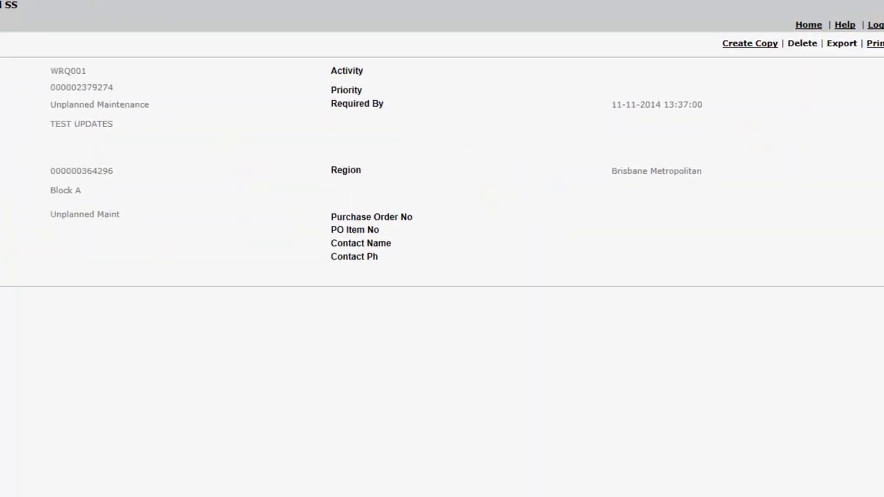
click(731, 47)
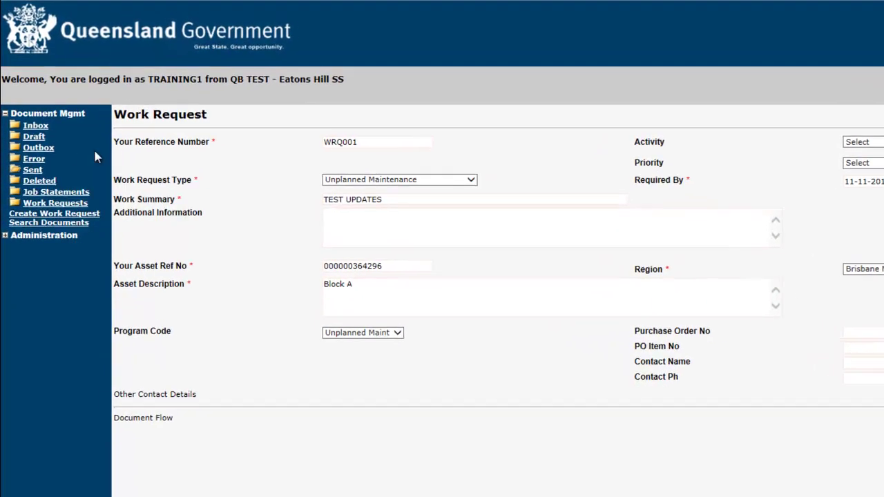
Respond to inbox job statement QBLD_12168519 as Accepted with the remark 'Thank you'.
click(35, 129)
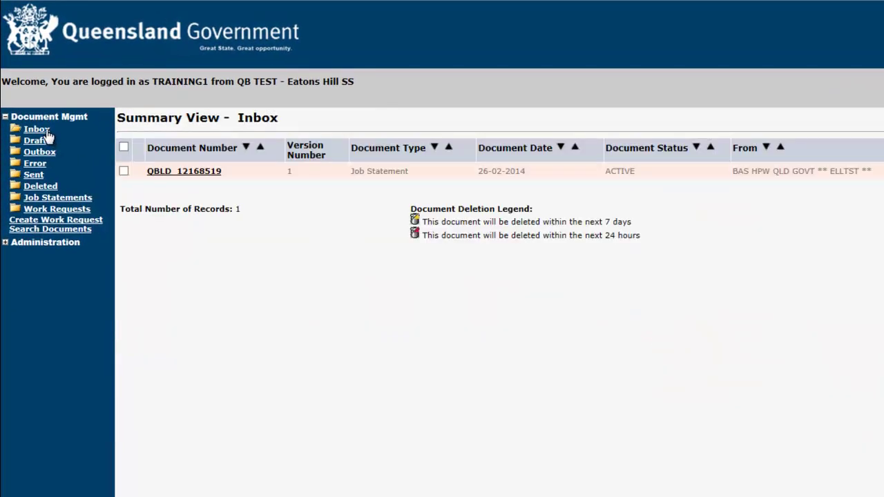
click(195, 173)
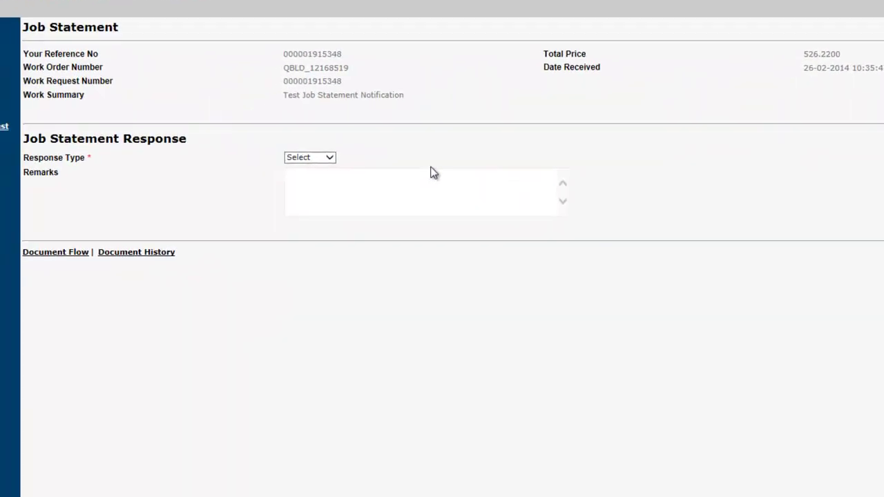
click(333, 157)
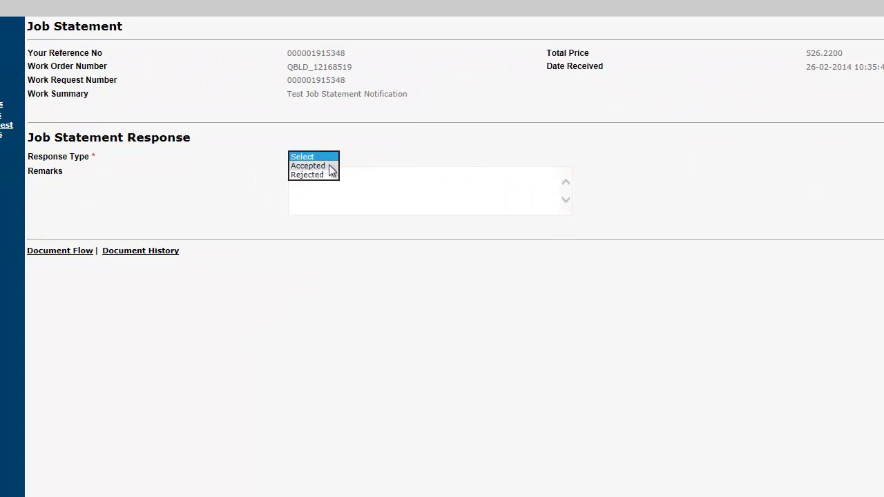
click(330, 167)
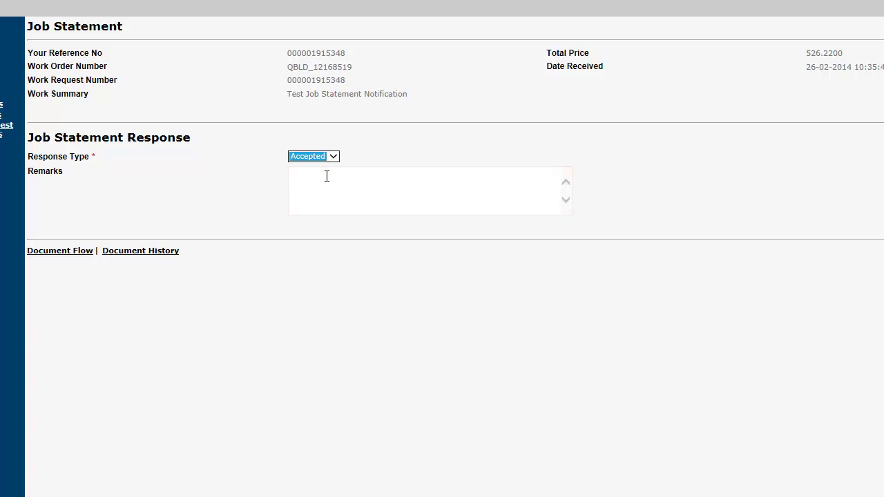
click(325, 177)
text(Thank you)
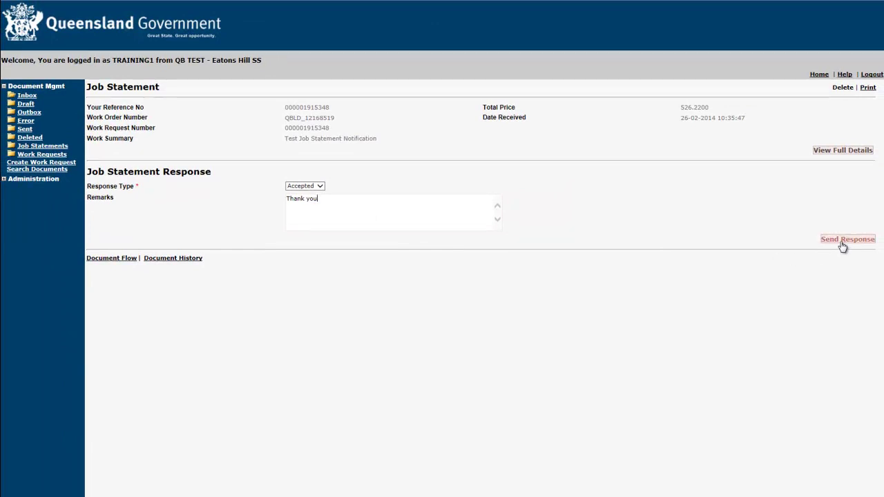
Log out of the portal.
click(868, 77)
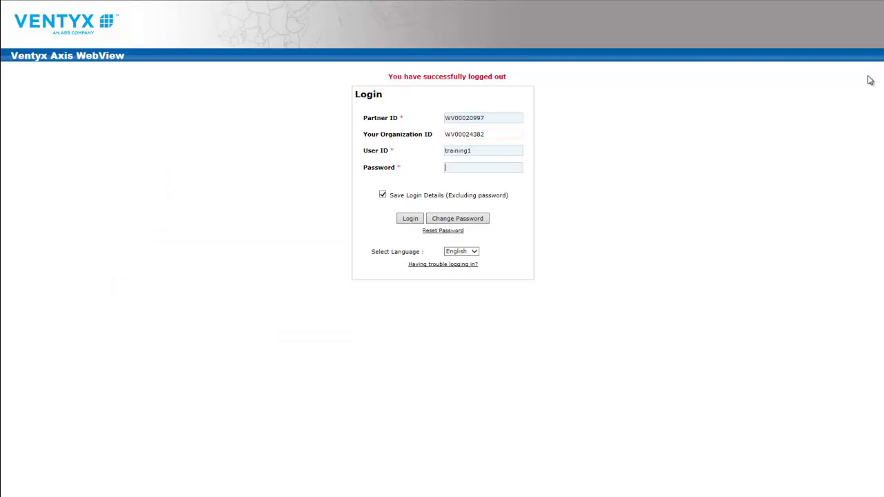